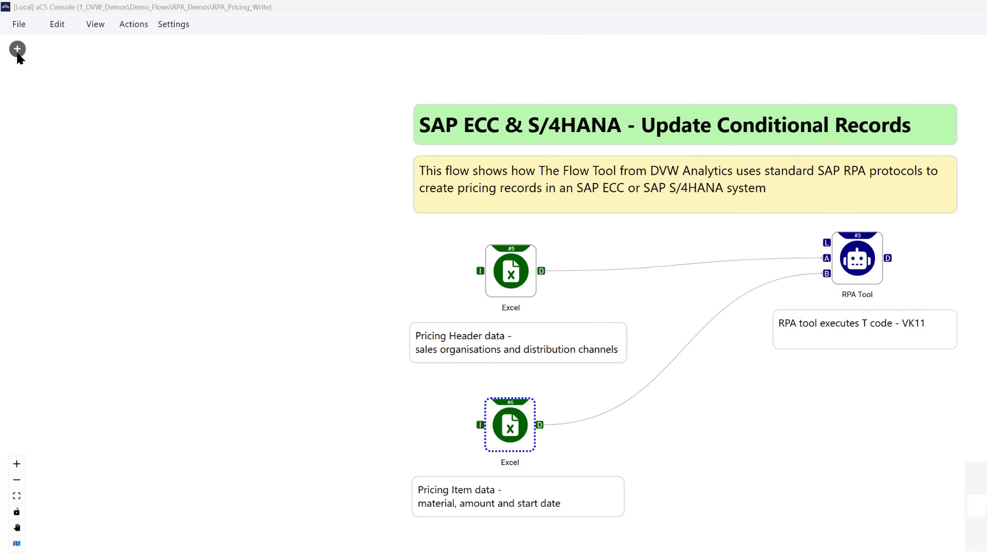
Step: Open the Add new tool catalogue and expand then collapse Data Input, SAP Documents and SAP Read
left_click(17, 50)
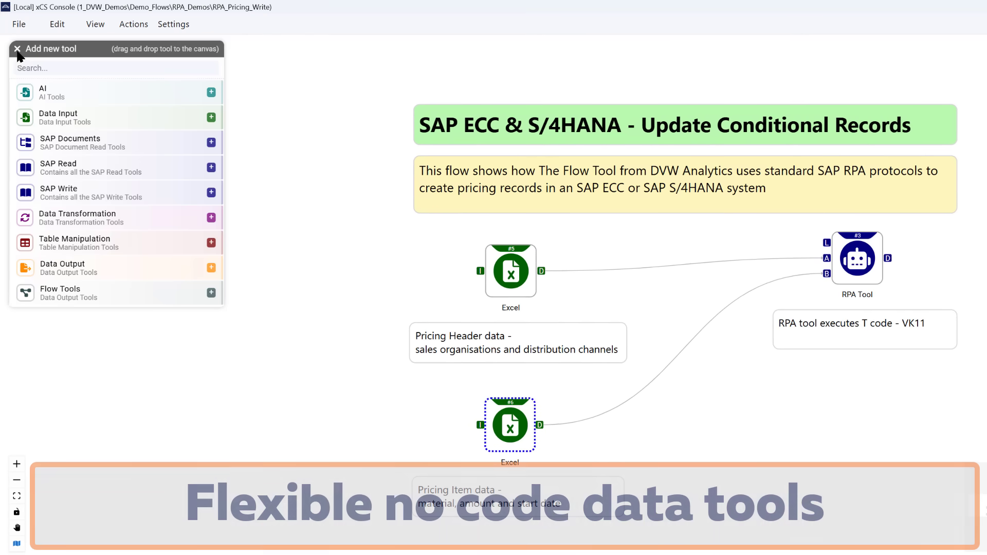
left_click(99, 121)
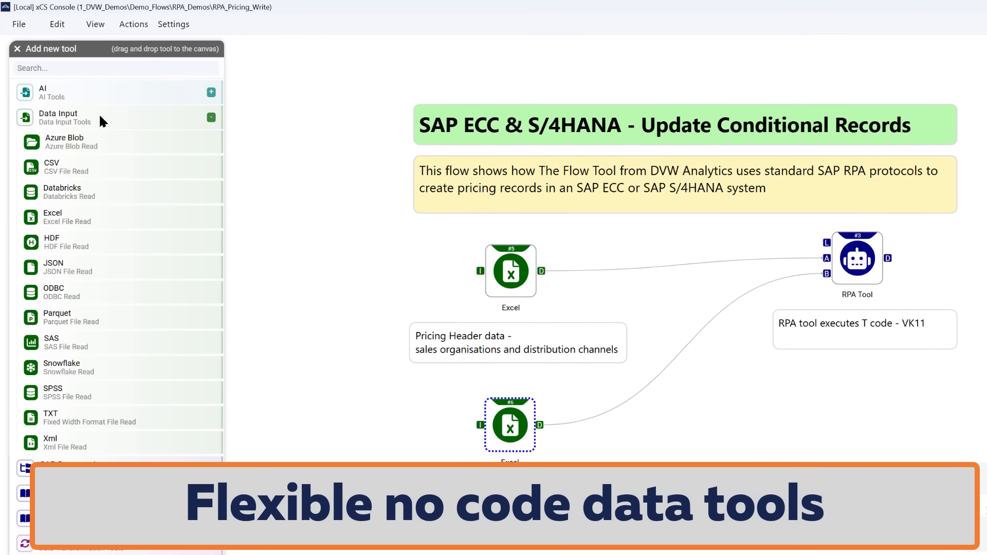
left_click(101, 118)
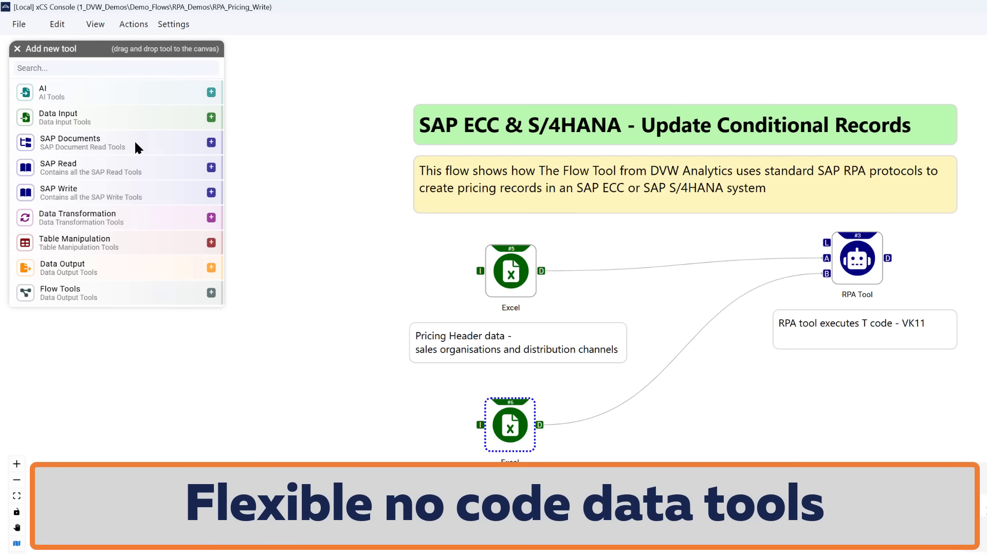
left_click(155, 144)
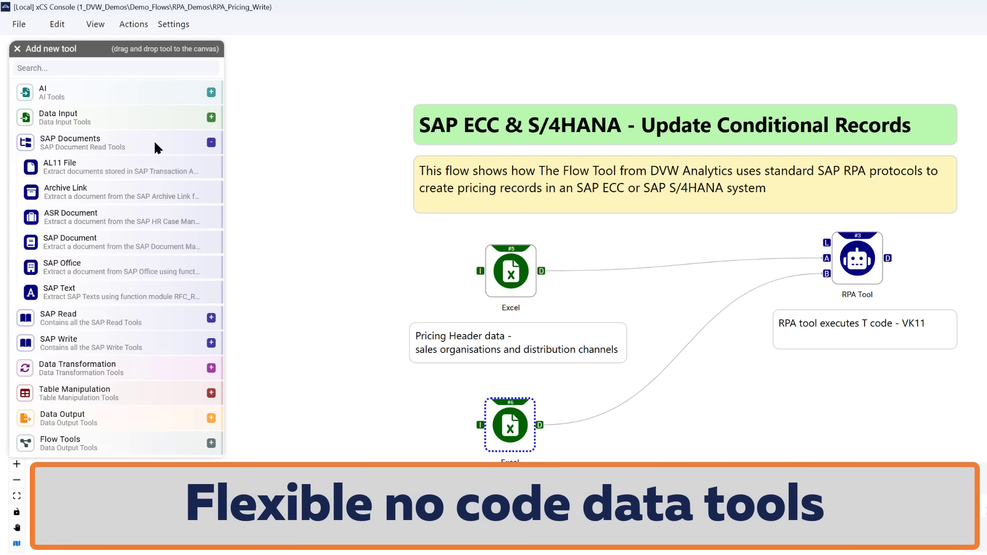
left_click(154, 144)
left_click(167, 170)
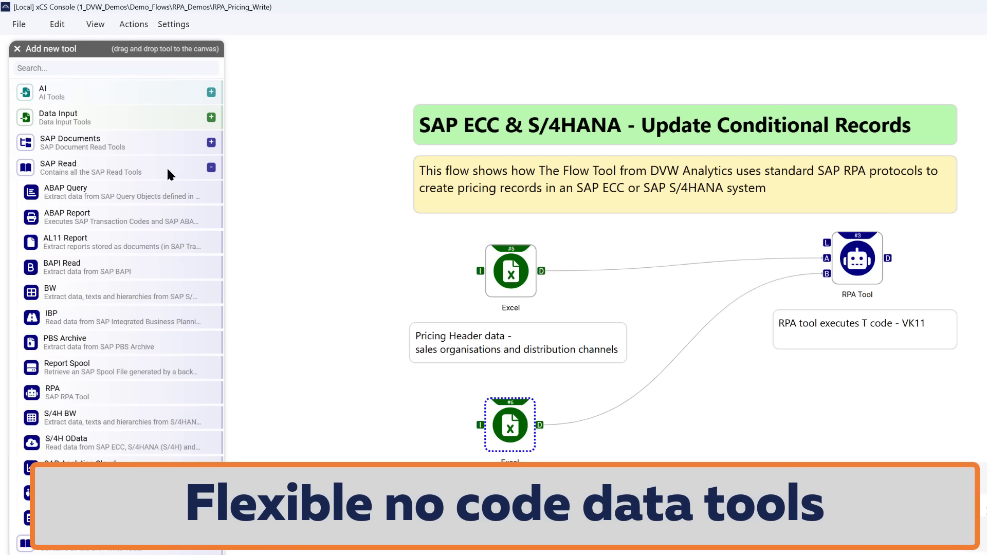
left_click(168, 171)
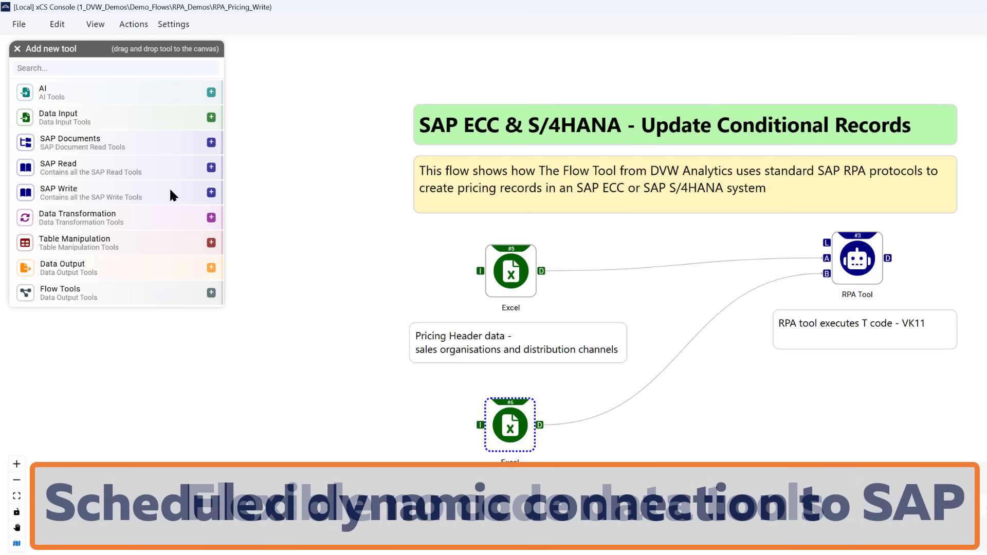
Step: Expand then collapse the SAP Write, Data Transformation, Table Manipulation and Data Output categories
left_click(170, 191)
left_click(171, 191)
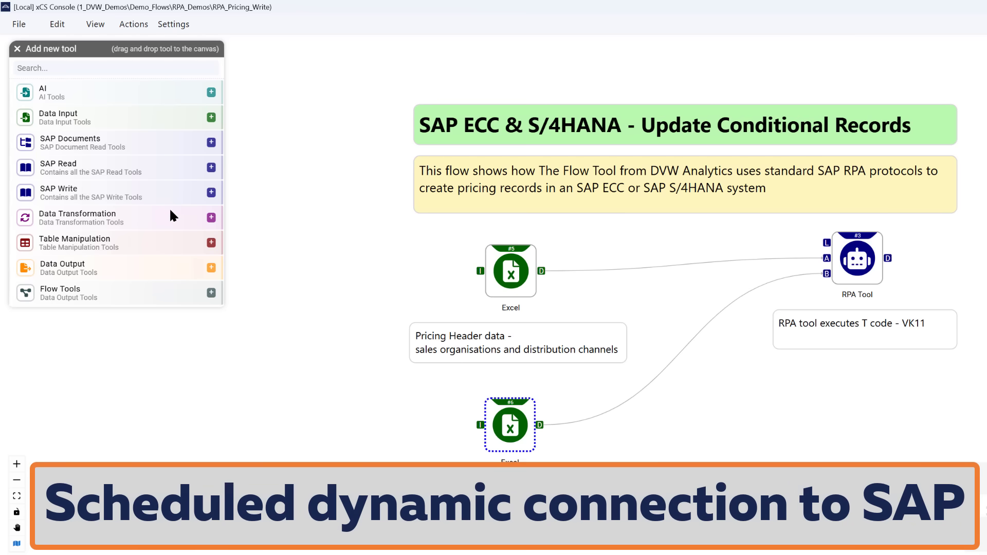
left_click(170, 215)
left_click(170, 216)
left_click(168, 236)
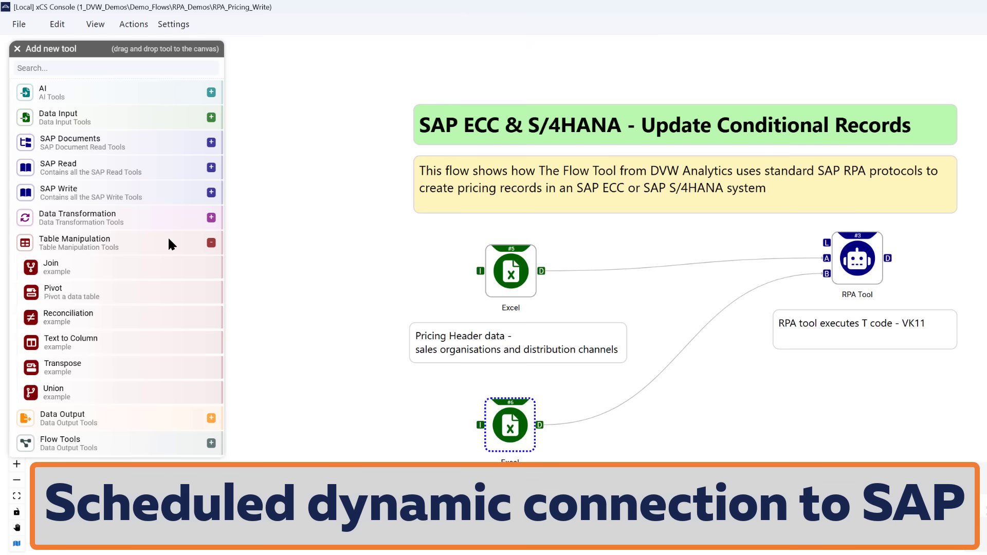
left_click(167, 236)
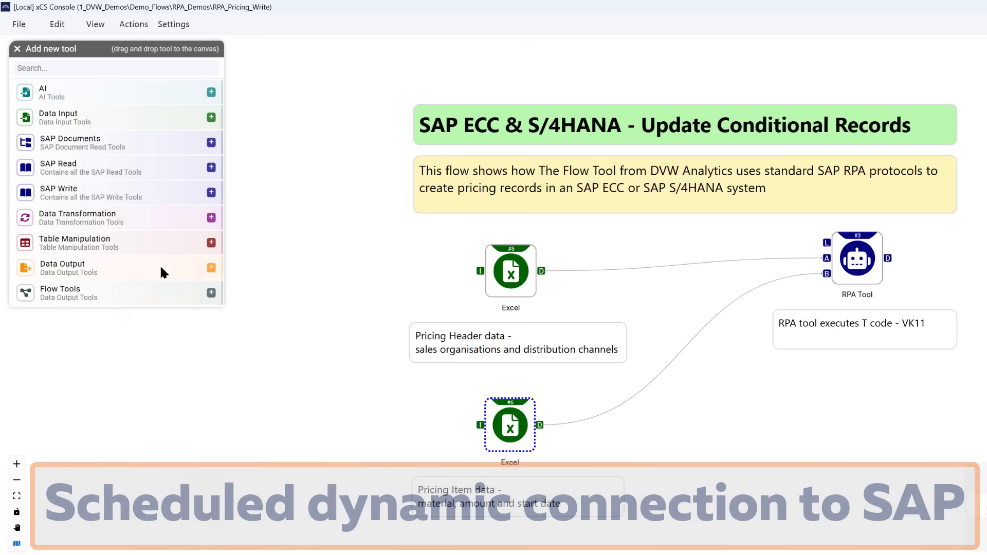
left_click(160, 268)
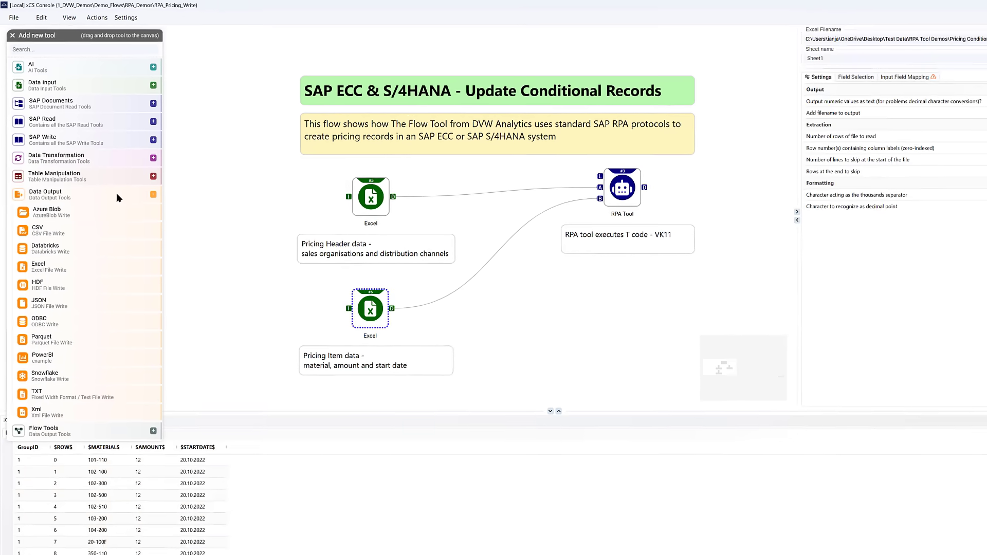
left_click(116, 195)
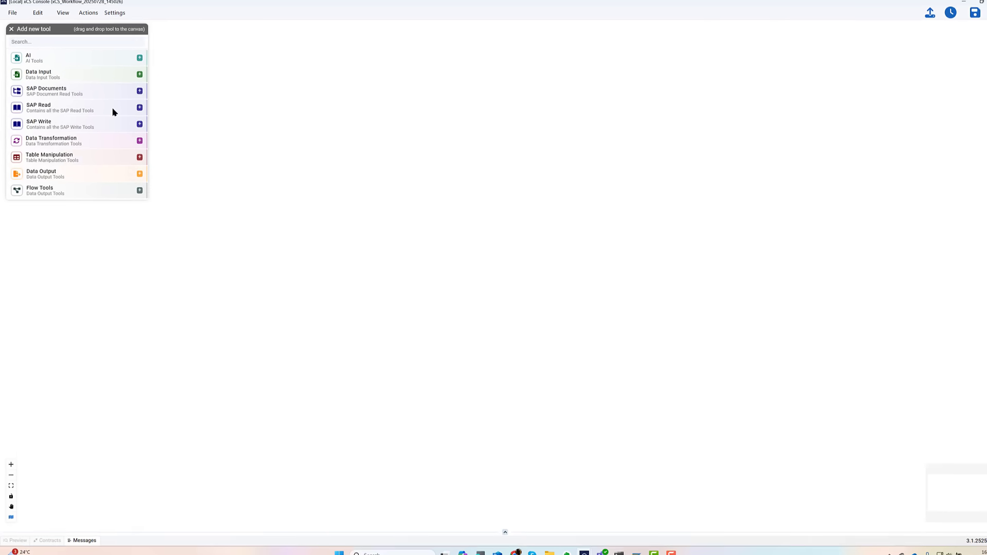
Step: Put an RPA tool from SAP Read on the canvas, open its SAP GUI Connection and start recording
left_click(112, 111)
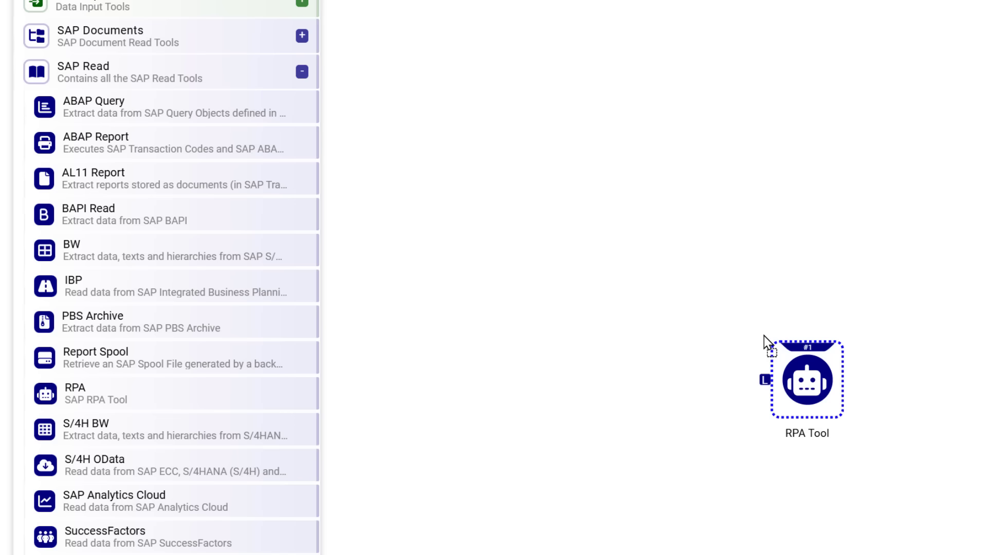
double_click(771, 346)
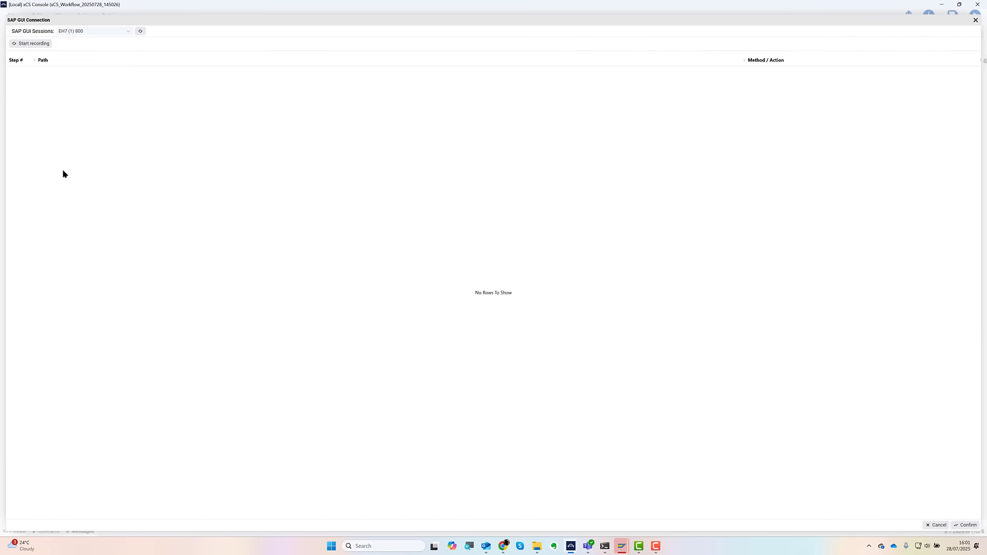
left_click(32, 43)
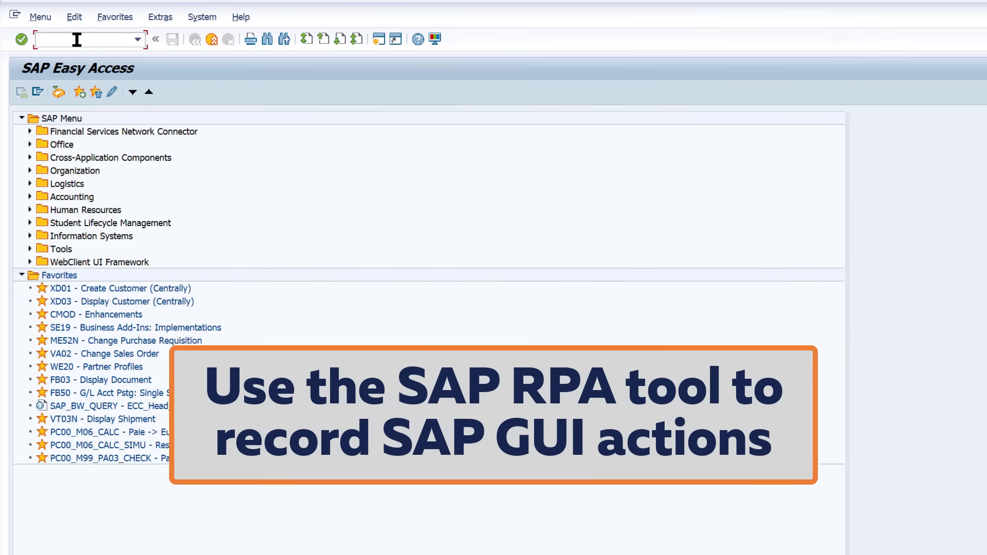
Step: Start VK11 for condition type PR00 using the Material with release status key combination
type("VK11")
key("Return")
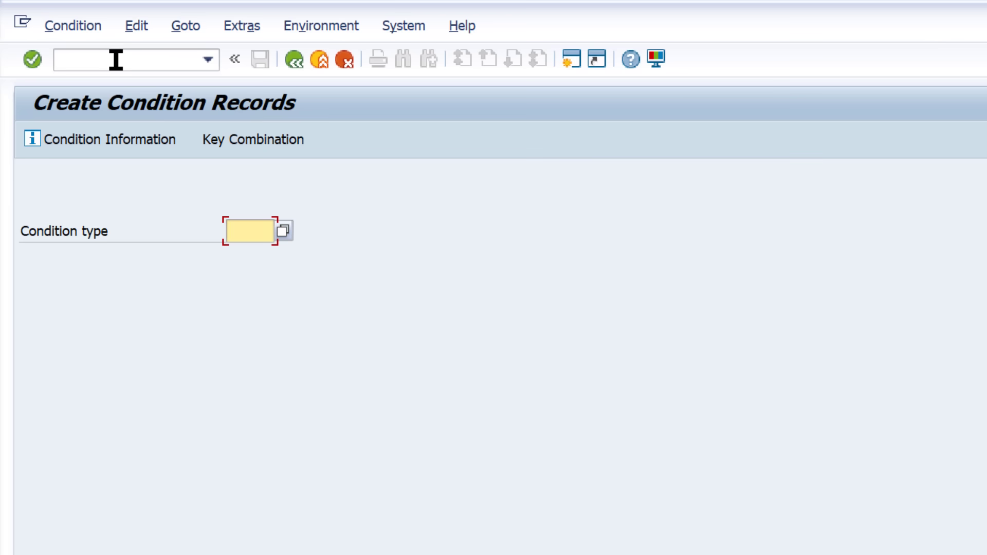
type("PR00")
key("Return")
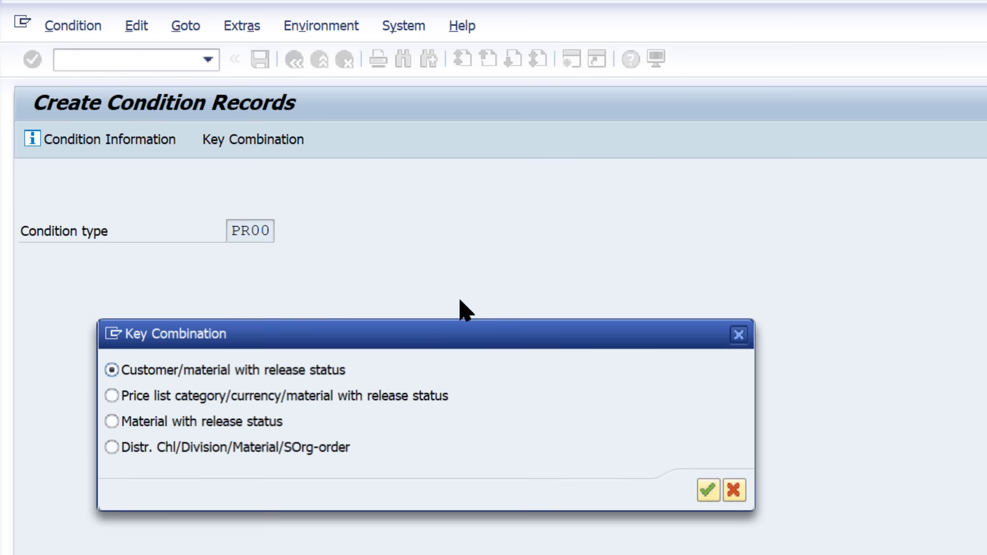
left_click(277, 421)
left_click(708, 491)
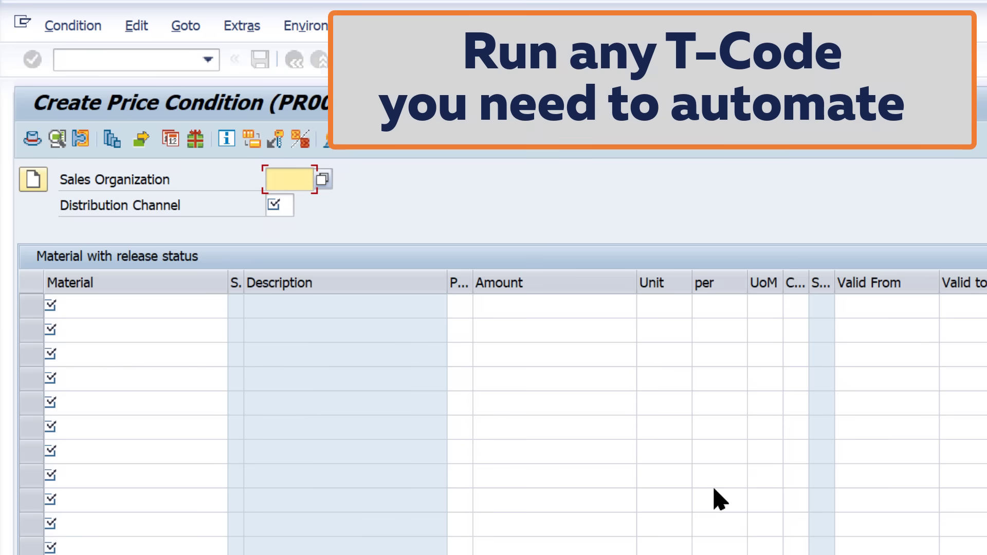
Step: Enter sales org 1000, channel 10, P-102 at 101 from 28.07.2025, save, and stop recording
type("1000")
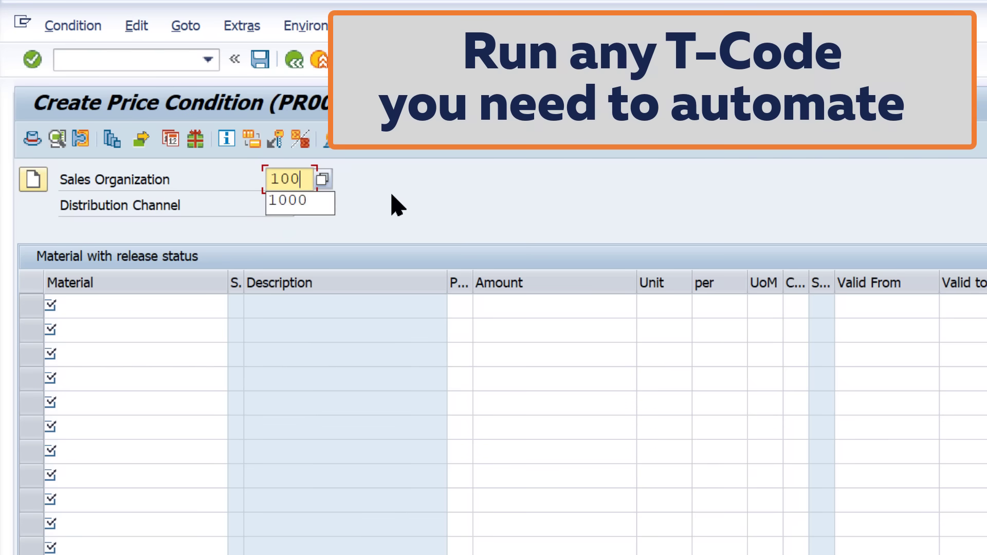
left_click(282, 205)
type("10")
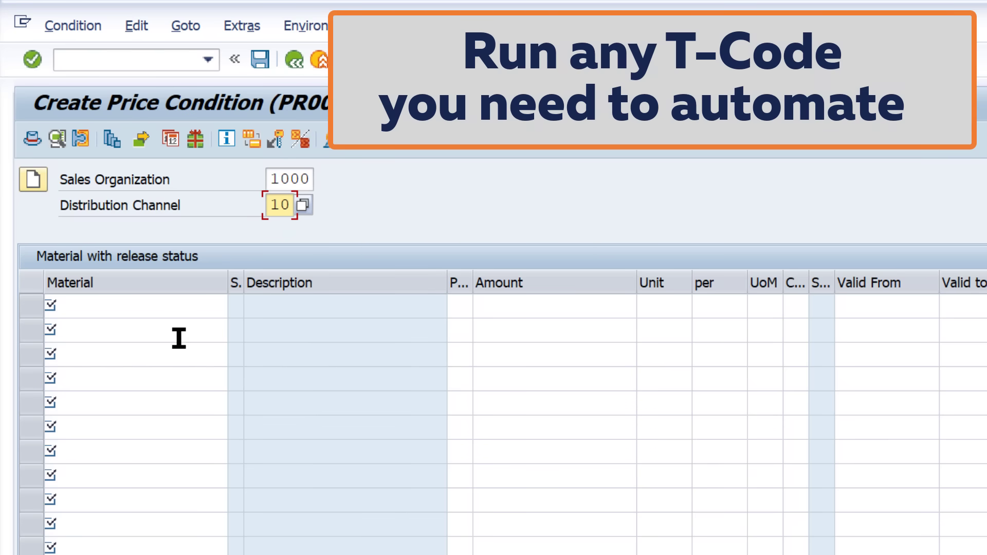
left_click(169, 303)
type("P-102")
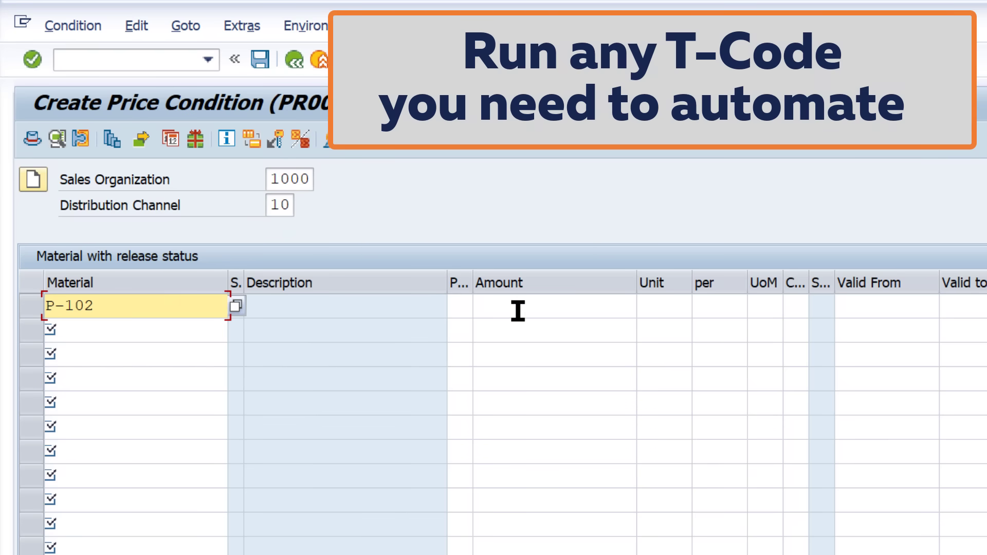
left_click(518, 308)
type("101")
left_click(872, 304)
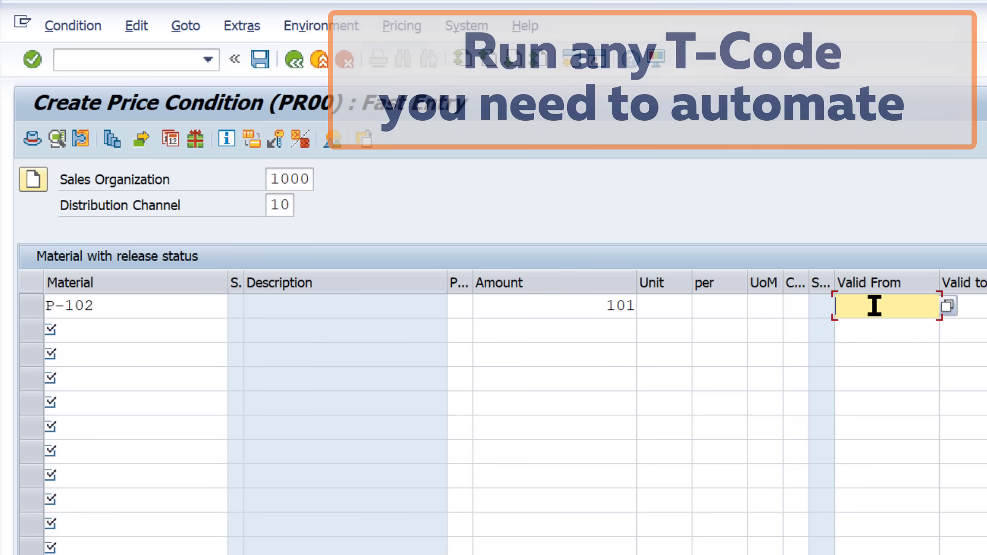
type("28.07.2025")
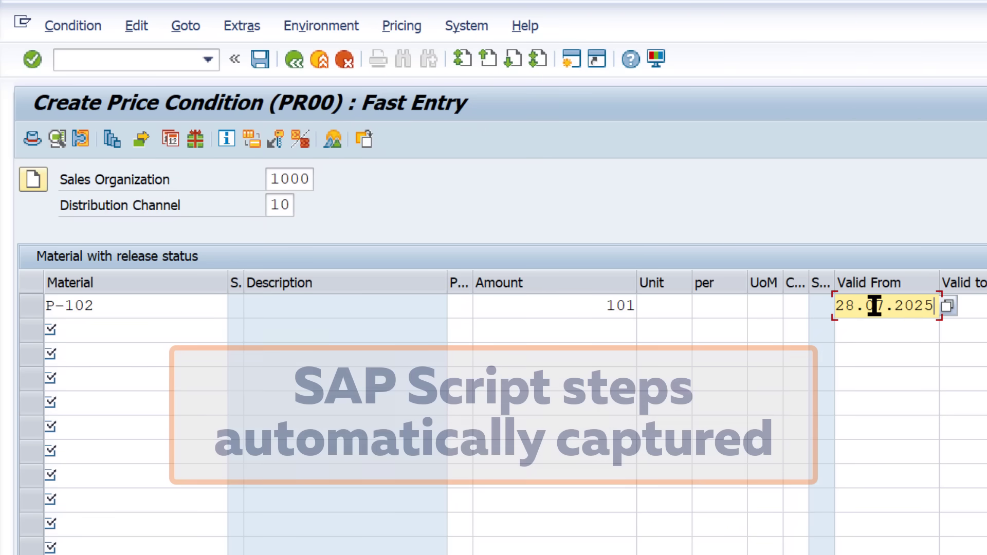
key("Return")
left_click(261, 59)
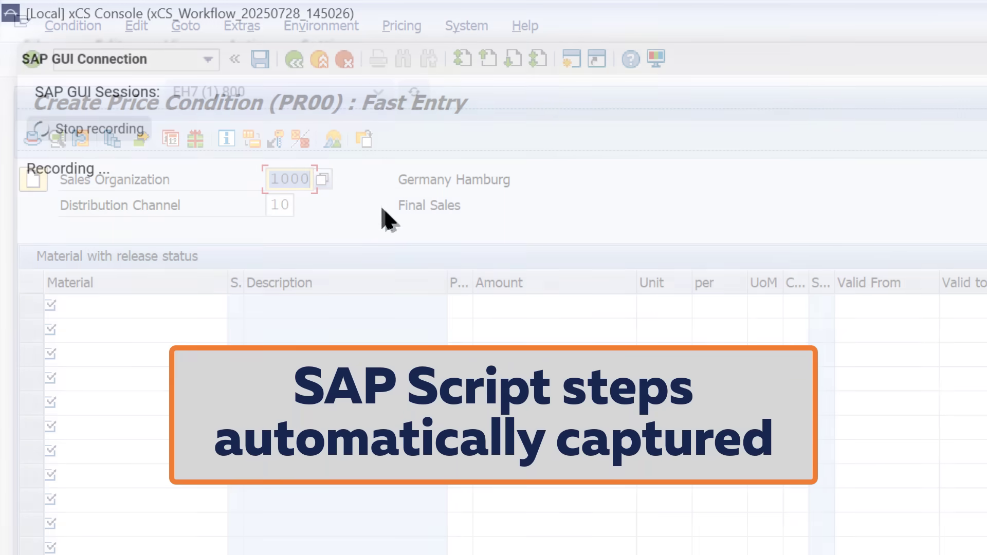
left_click(119, 129)
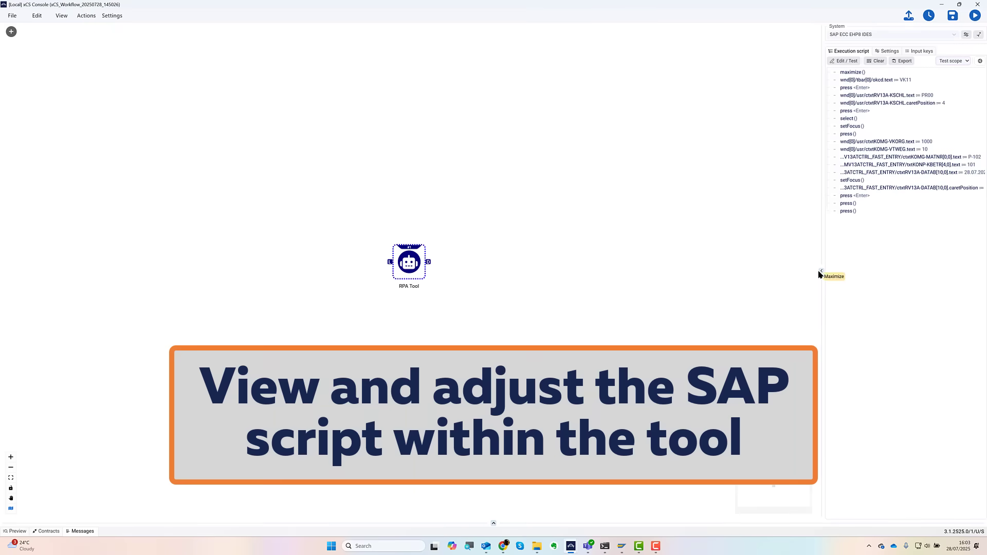
Step: Widen the captured script panel, open the script for editing and review the recorded steps
left_click(821, 271)
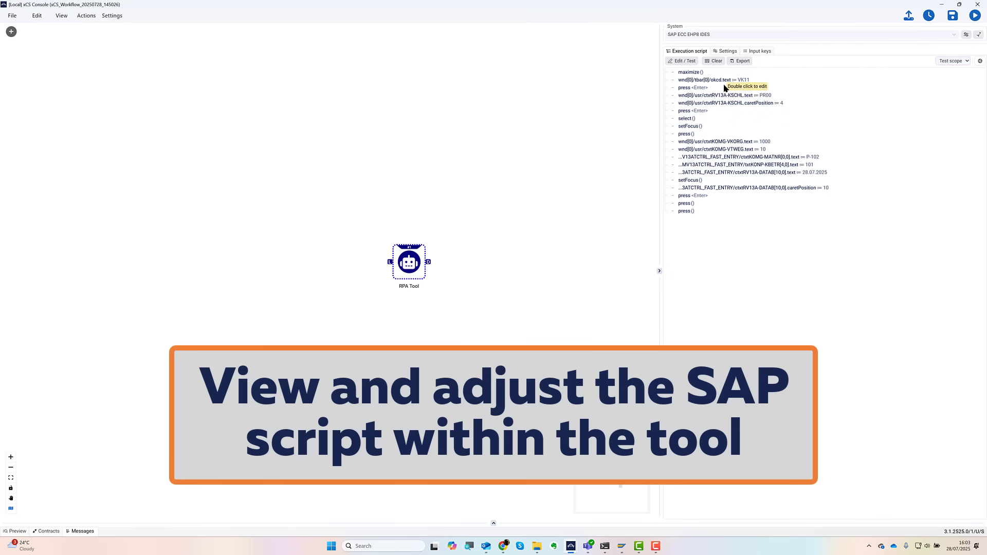
double_click(719, 146)
left_click(88, 59)
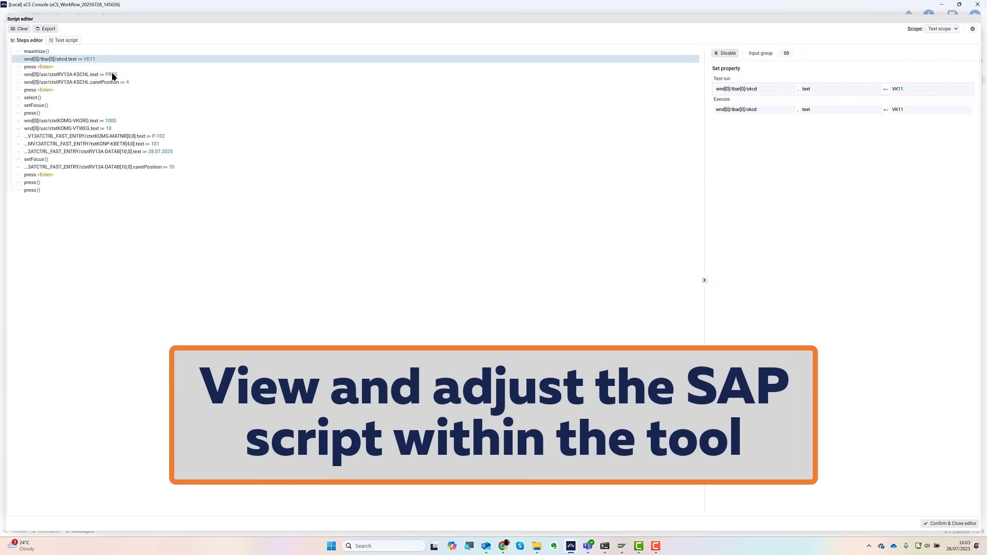
left_click(112, 75)
left_click(110, 121)
left_click(110, 128)
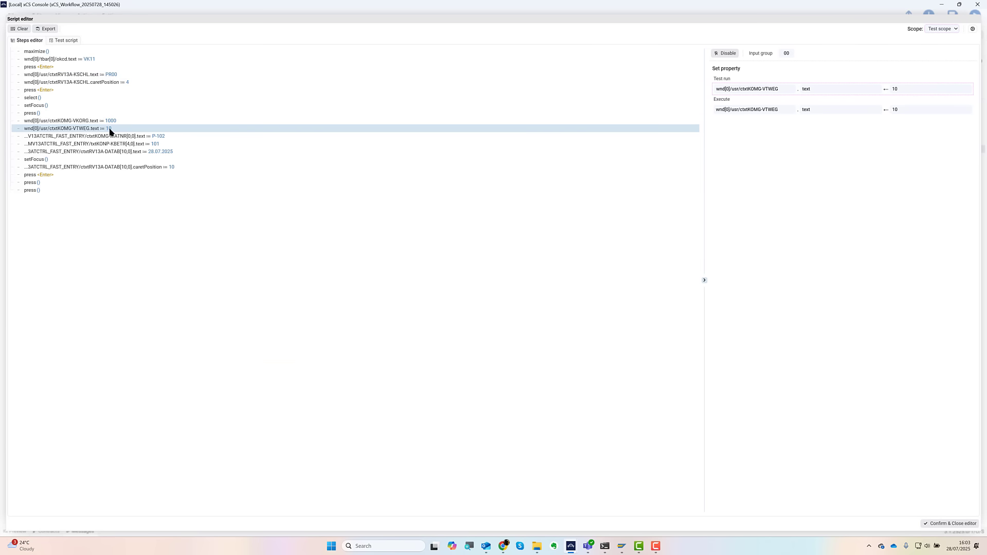
Step: Replace the sales organisation value 1000 with $SALESORG$ and the amount with $AMOUNT$
left_click(94, 122)
double_click(897, 110)
type("$")
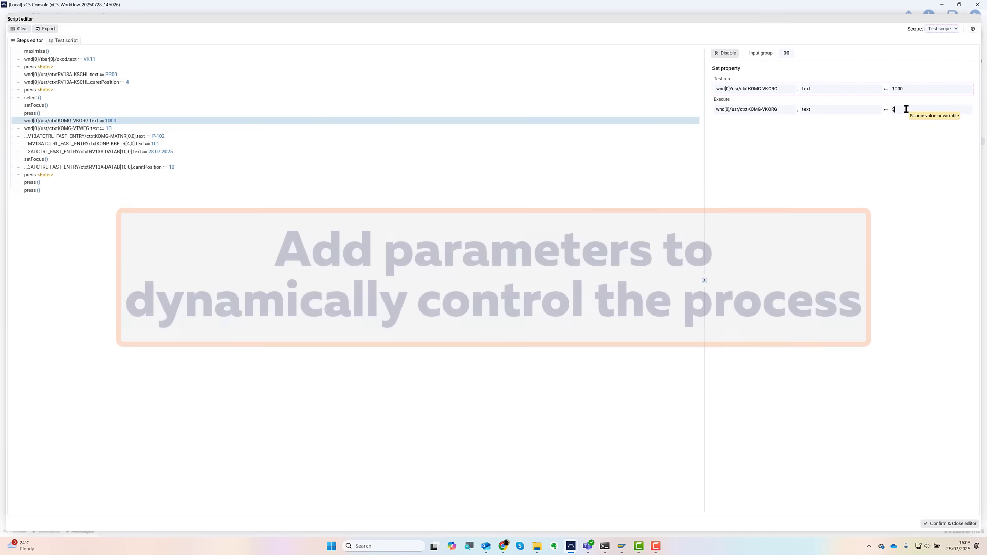
type("SALESORG$")
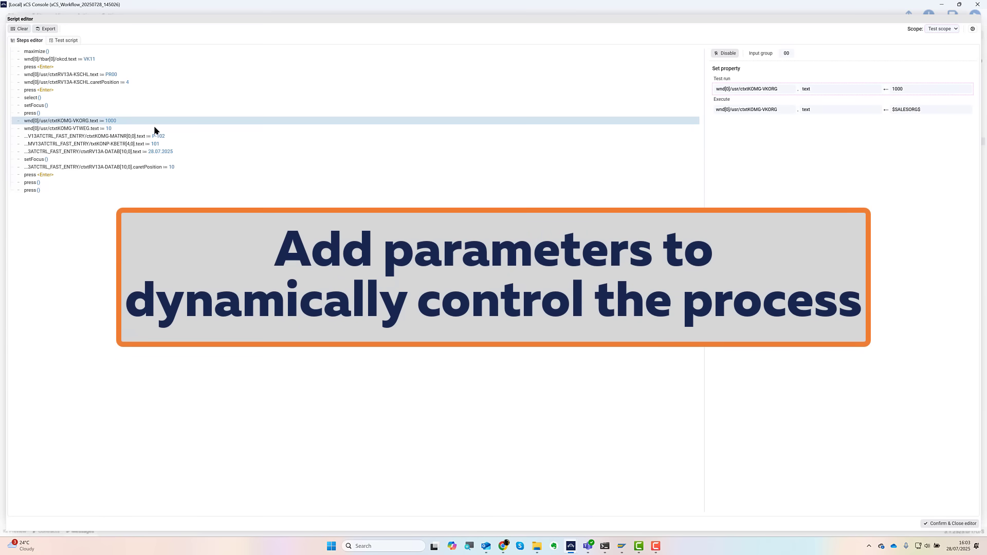
left_click(154, 128)
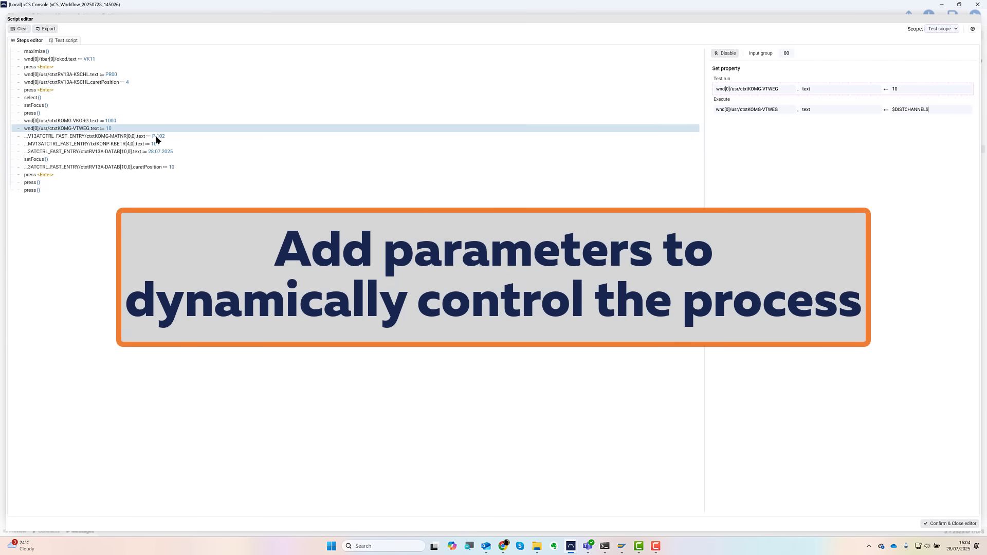
left_click(157, 137)
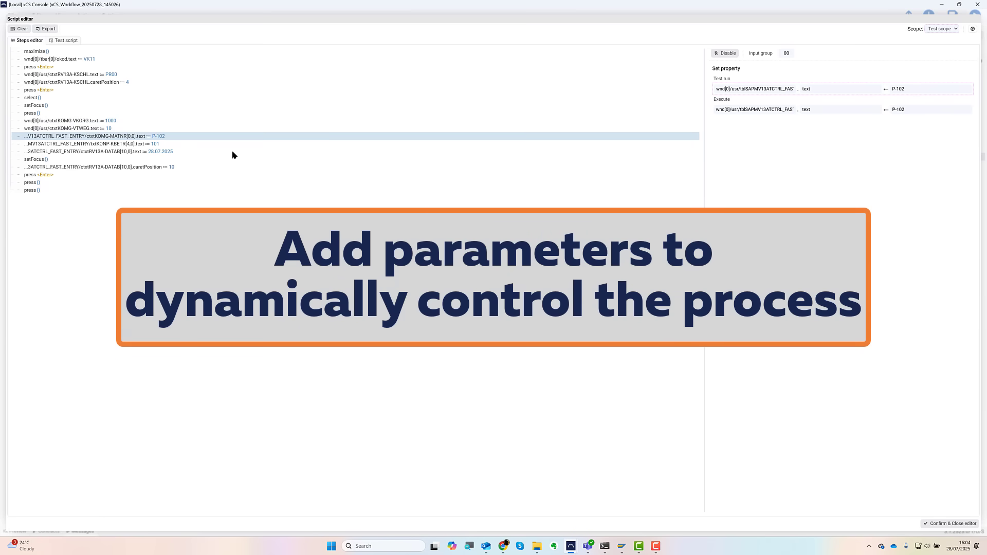
left_click(177, 145)
type("$AMOUNT$")
left_click(66, 153)
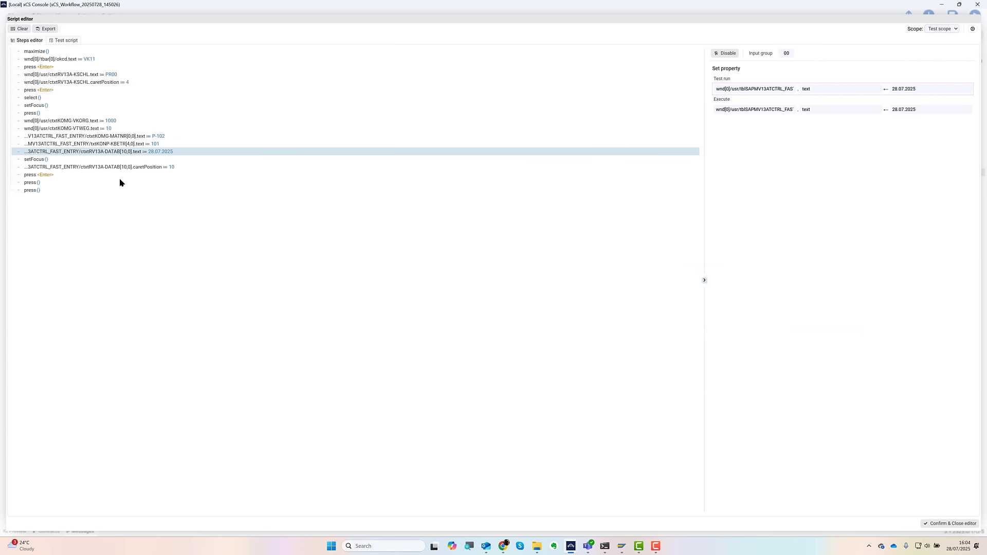
Step: Wrap all script steps in an outer loop
left_click_drag(10, 64, 26, 192)
right_click(26, 192)
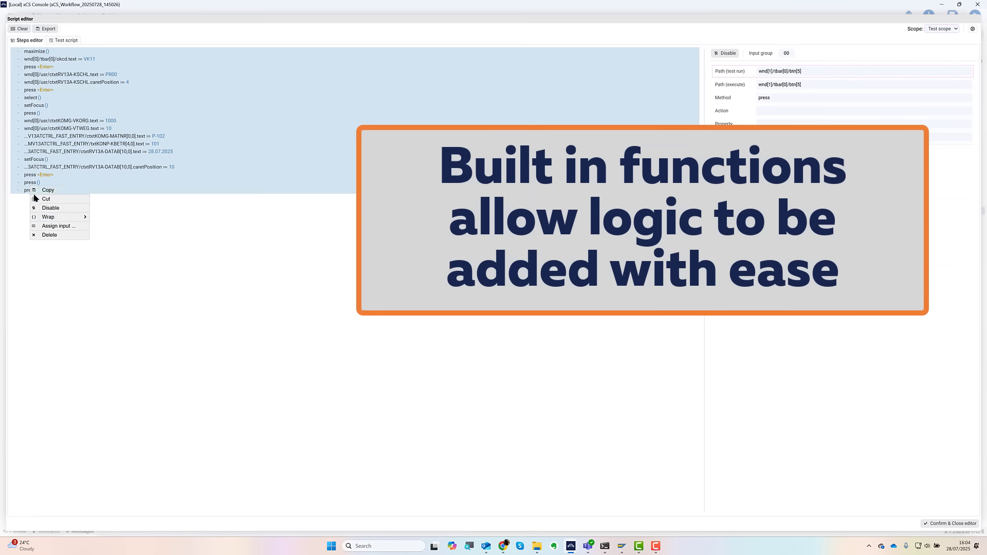
mouse_move(52, 216)
left_click(103, 211)
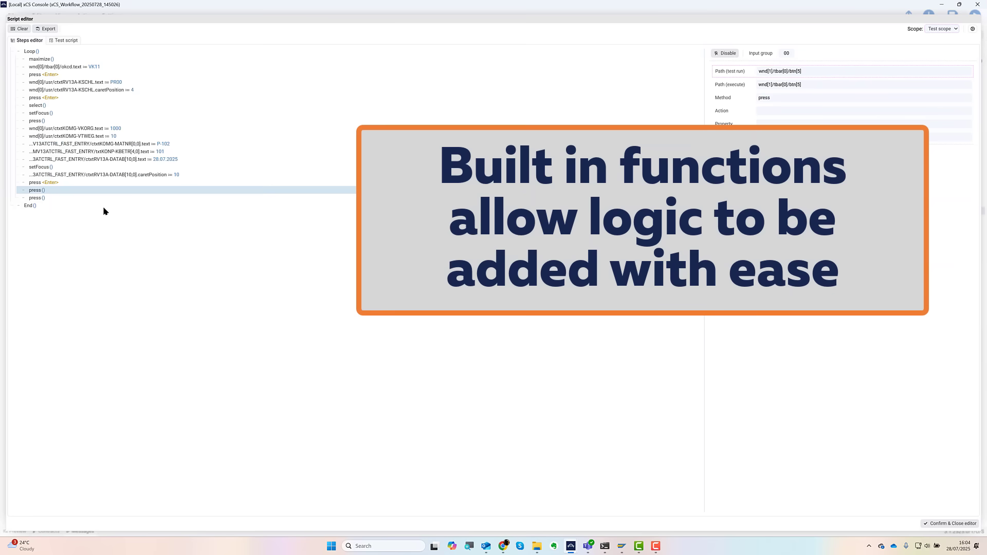
Step: Wrap the item steps, from material to the first press step, in an inner loop
left_click(56, 144)
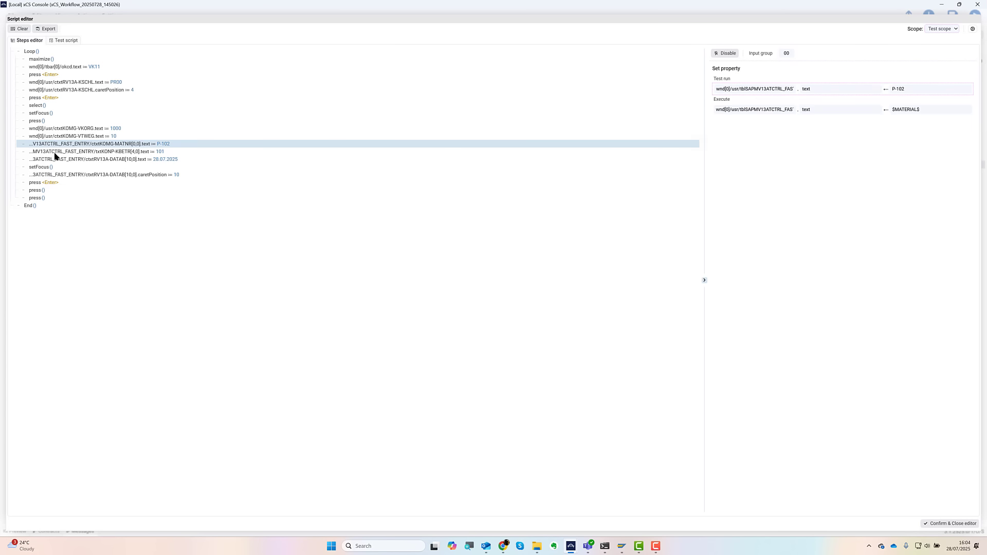
left_click(48, 189, "shift")
right_click(49, 188)
mouse_move(67, 218)
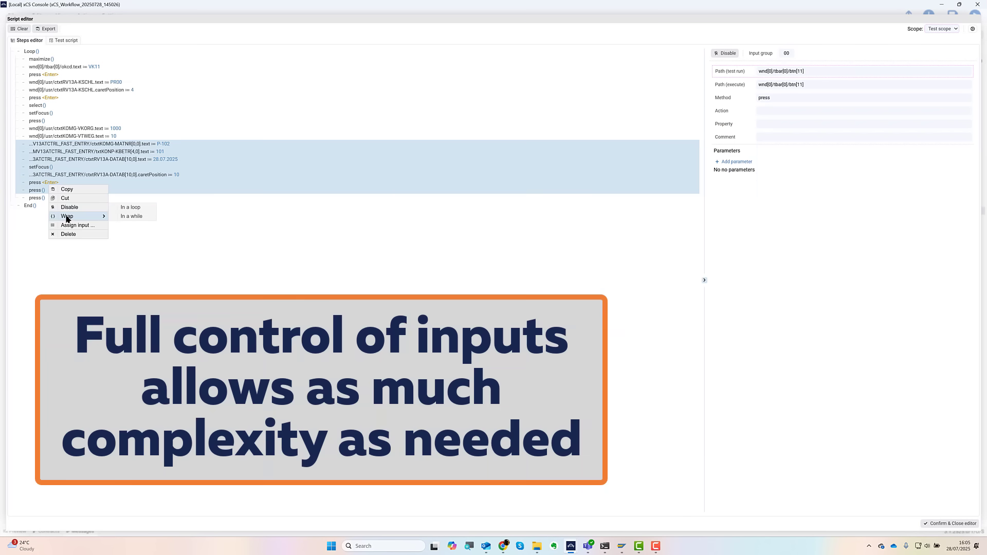
left_click(129, 207)
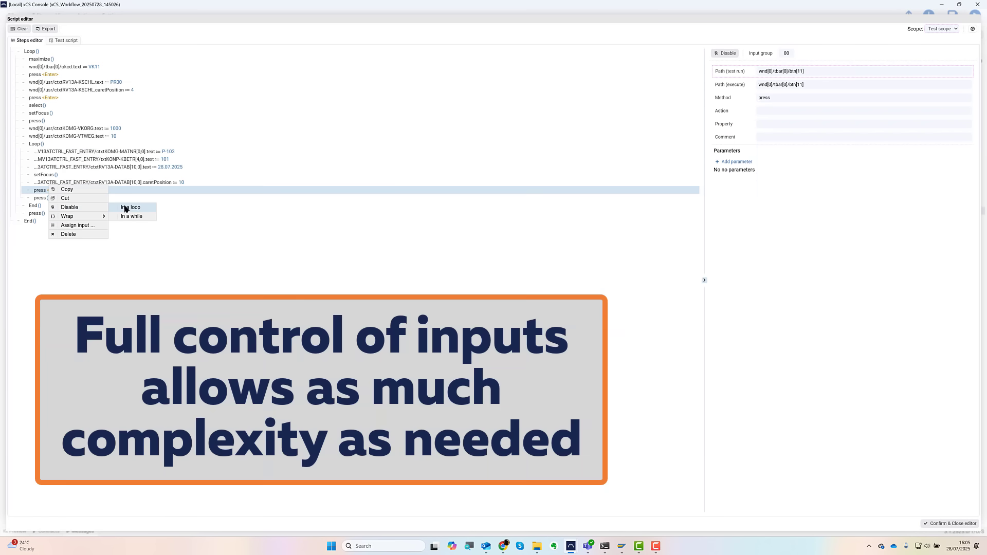
Step: Assign input group A to the whole outer loop
left_click(28, 55)
left_click(28, 220, "shift")
right_click(28, 221)
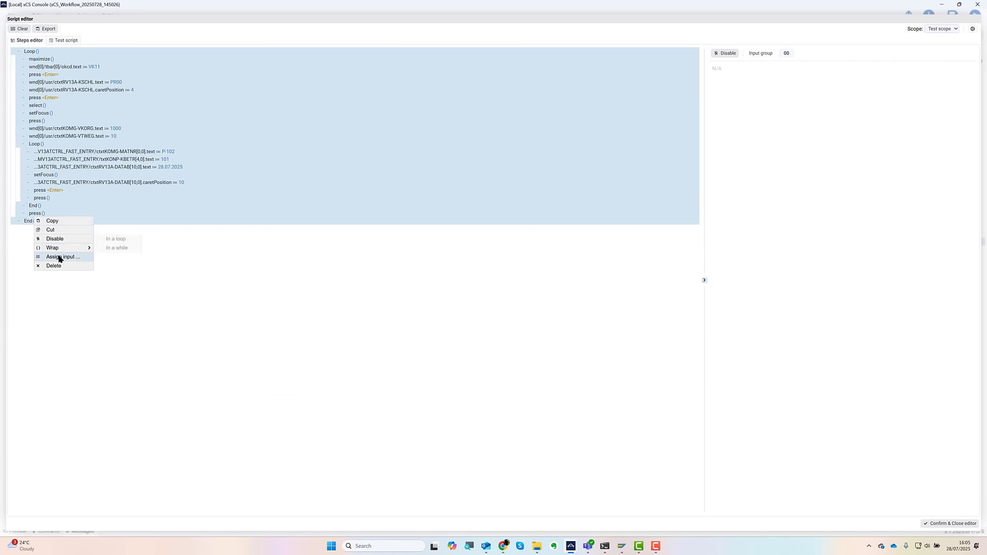
left_click(59, 257)
type("A")
left_click(530, 58)
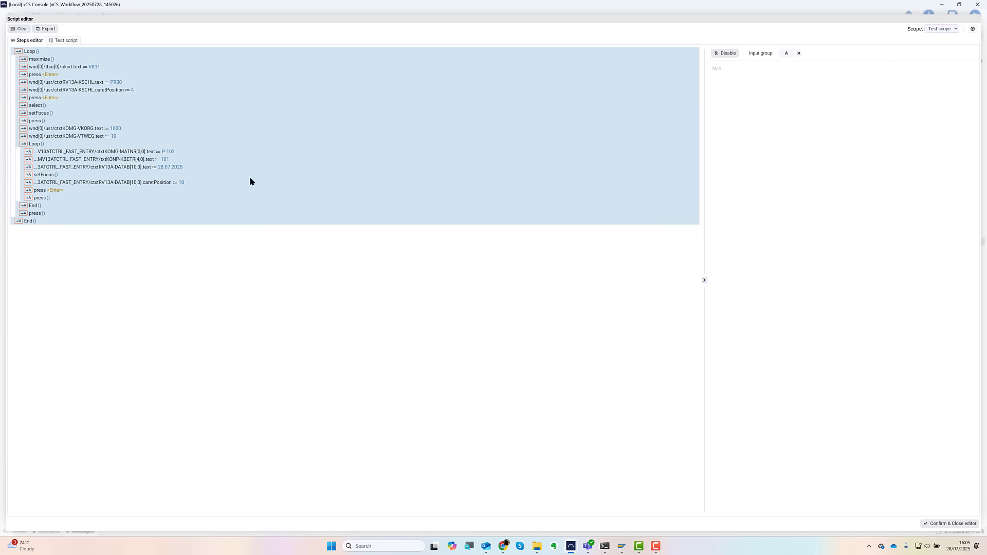
Step: Assign input group B to the inner loop steps
left_click(33, 144)
left_click(33, 206, "shift")
right_click(35, 203)
left_click(66, 242)
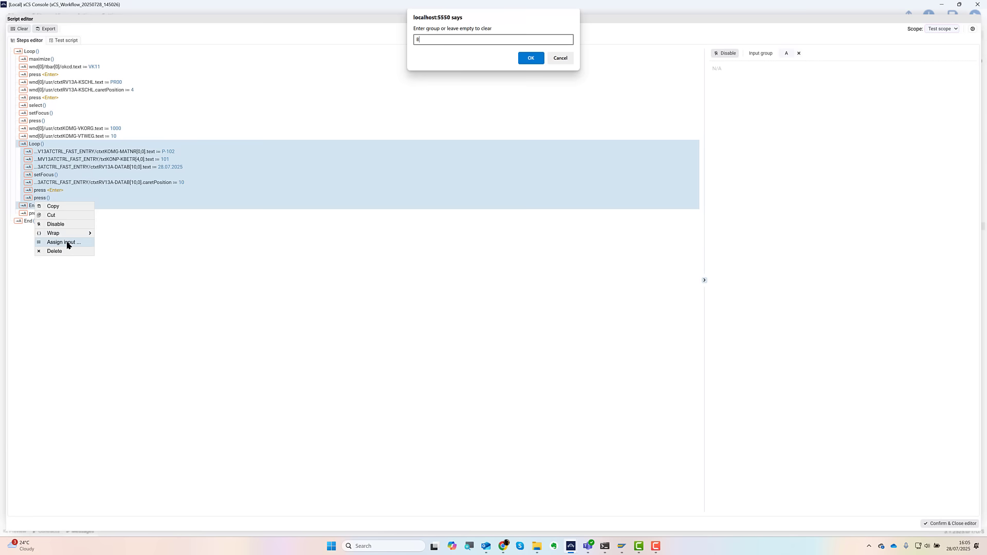
type("B")
key("Return")
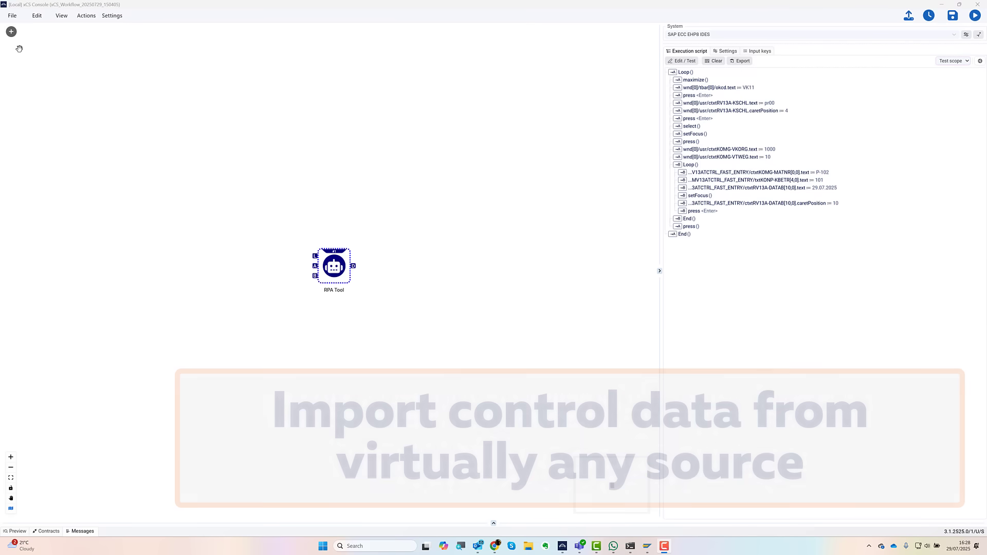
Step: Add two Excel input tools from Data Input to the canvas, one below the other
left_click(11, 32)
left_click(57, 80)
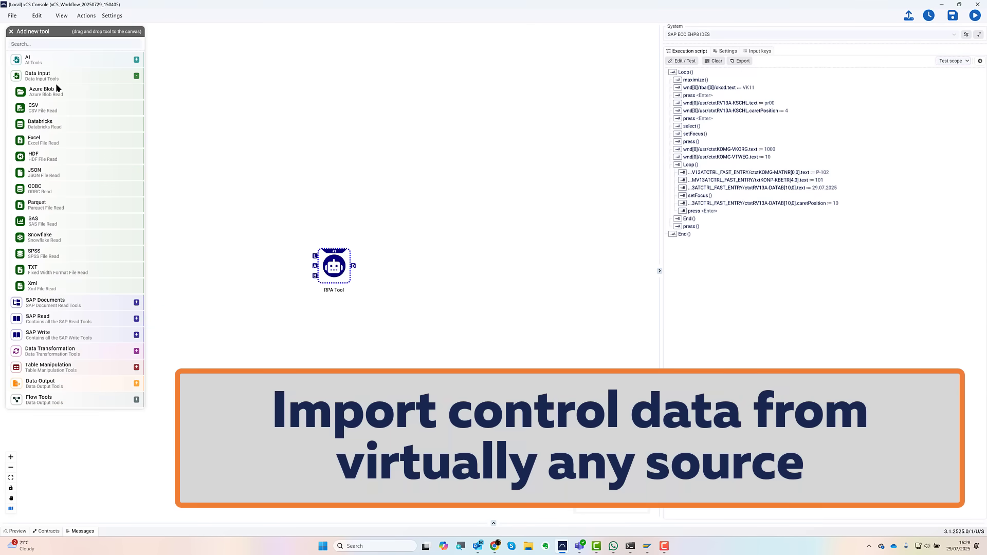
left_click_drag(56, 144, 226, 219)
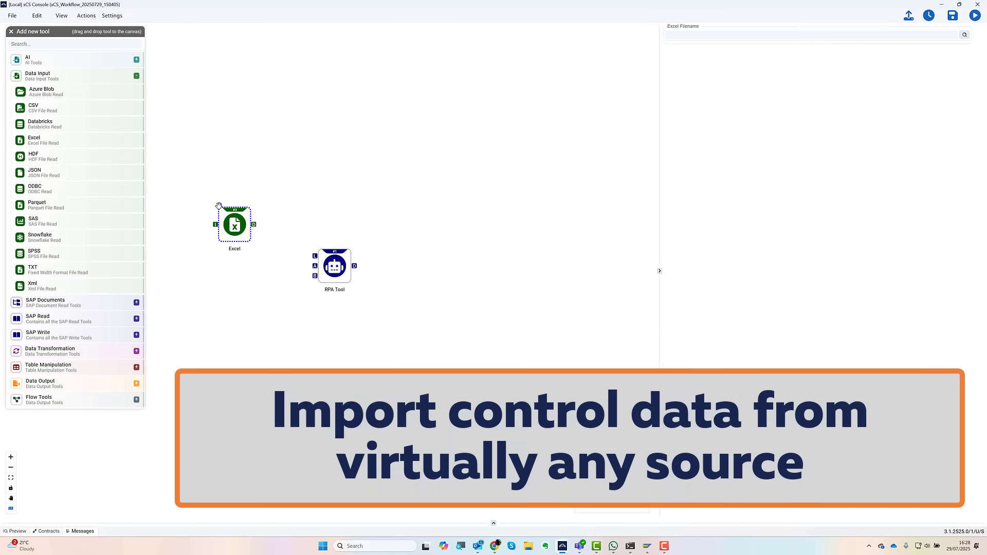
left_click_drag(42, 138, 244, 288)
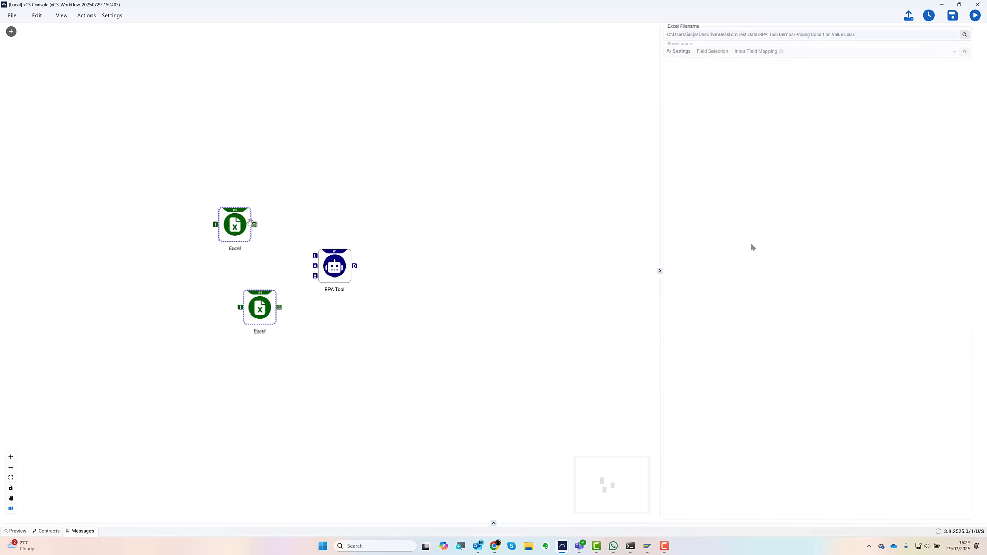
Step: Wire the header Excel to RPA input A and the item Excel to B, then run up to the item Excel
left_click_drag(314, 266, 254, 224)
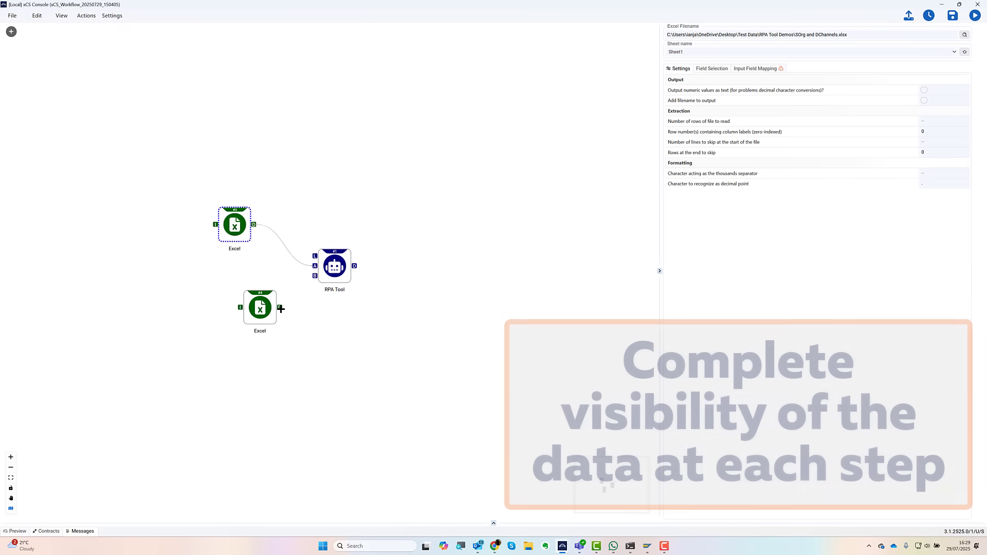
left_click_drag(279, 306, 315, 275)
right_click(262, 308)
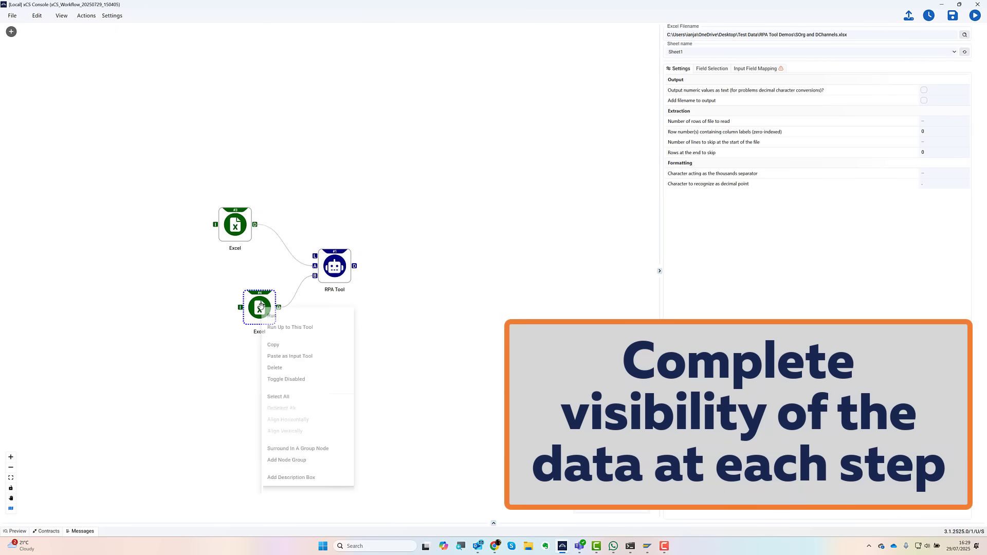
left_click(281, 329)
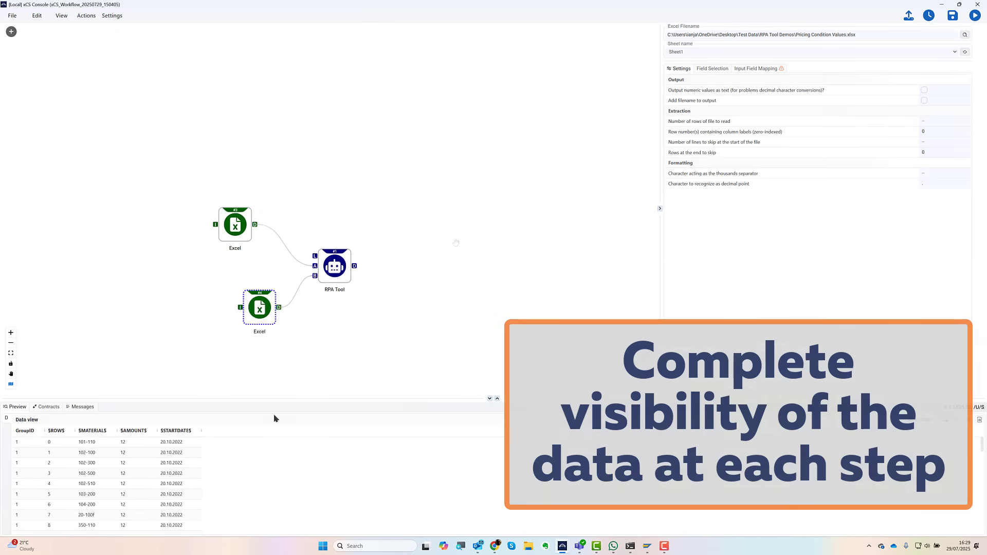
left_click(455, 242)
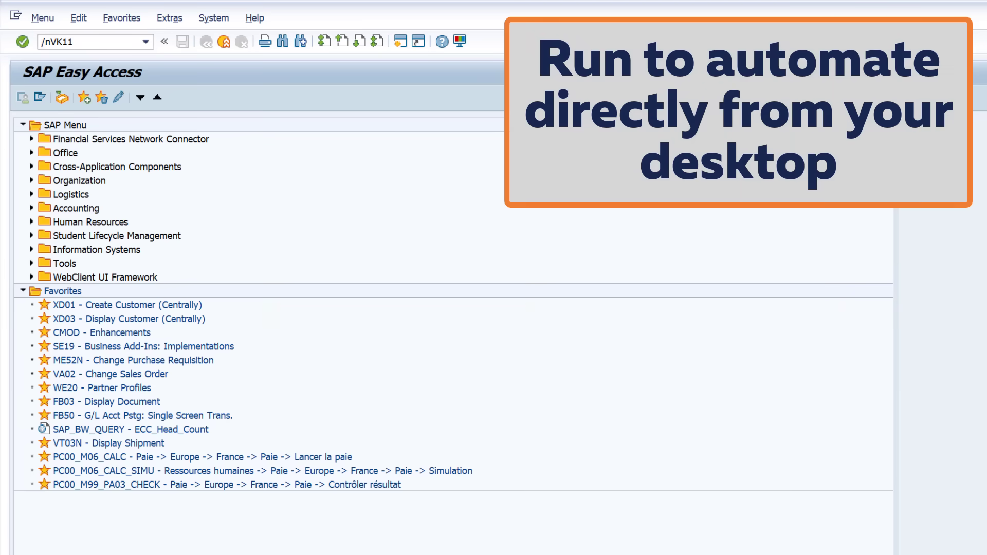
Step: Open VK11 with Material with release status and enter rows 101-110, 102-100, 102-300, 102-500 at 12
key("Return")
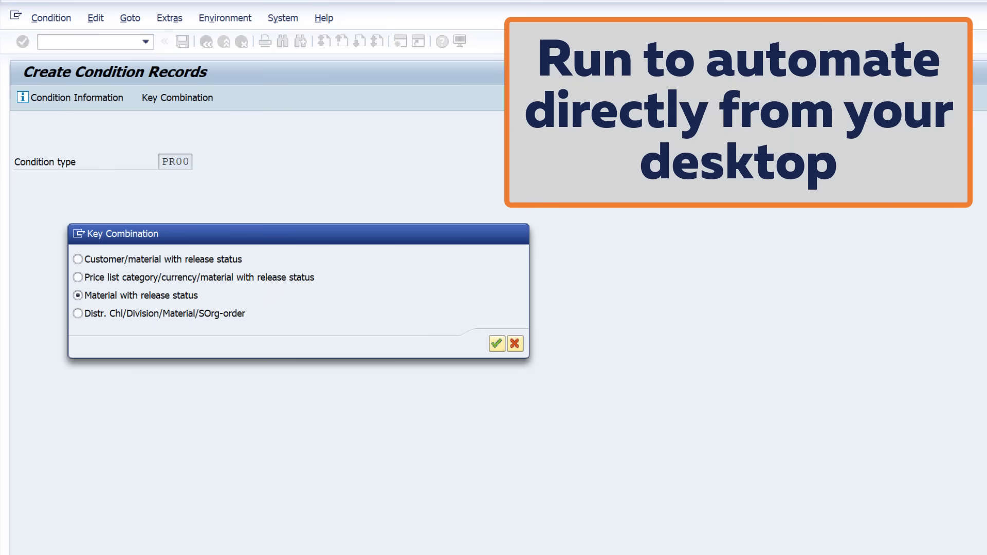
key("Return")
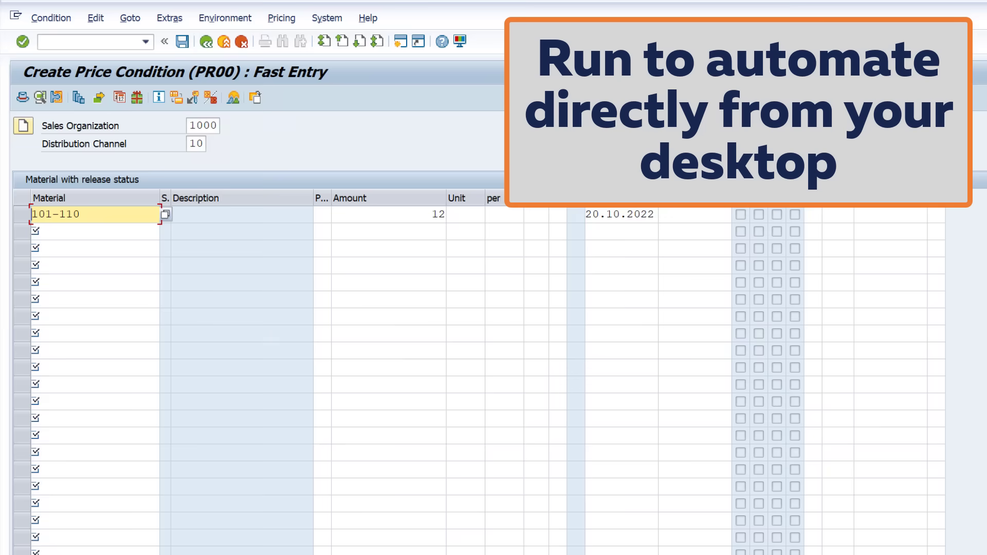
key("Return")
type("102-10012")
key("Return")
type("102-30012")
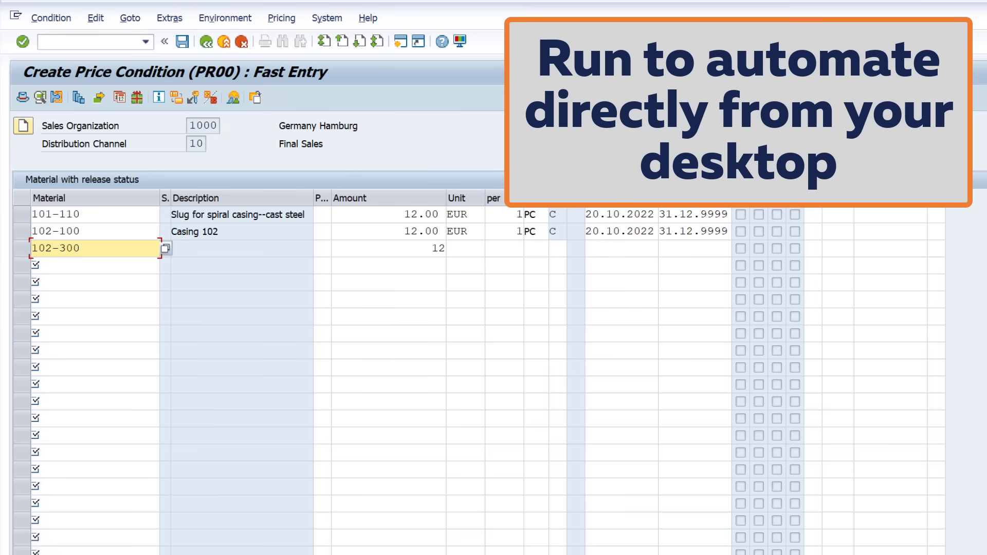
key("Return")
type("102-50012")
key("Return")
Step: Enter price rows 102-510, 103-200, 104-200 and 20-100F at 12
type("102-51012")
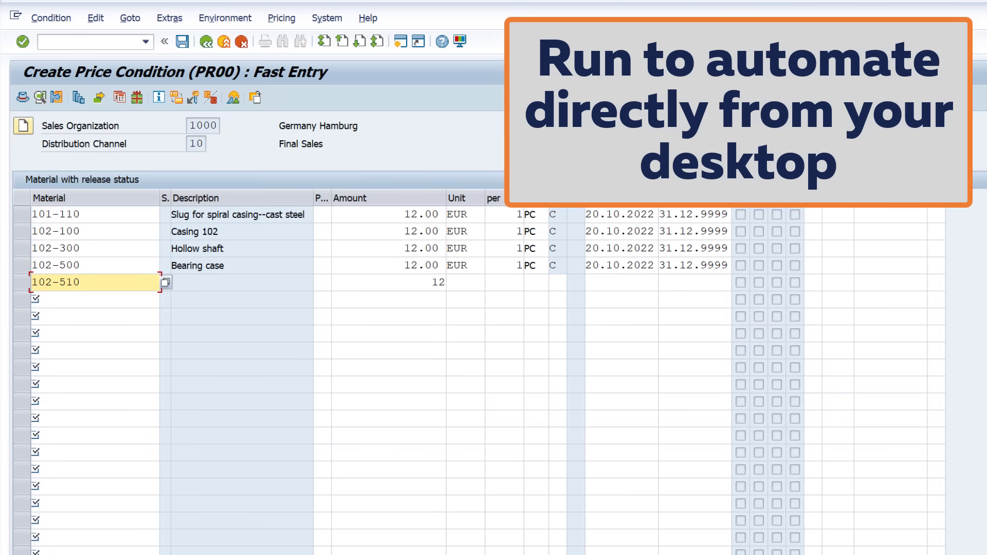
key("Return")
type("103-20012")
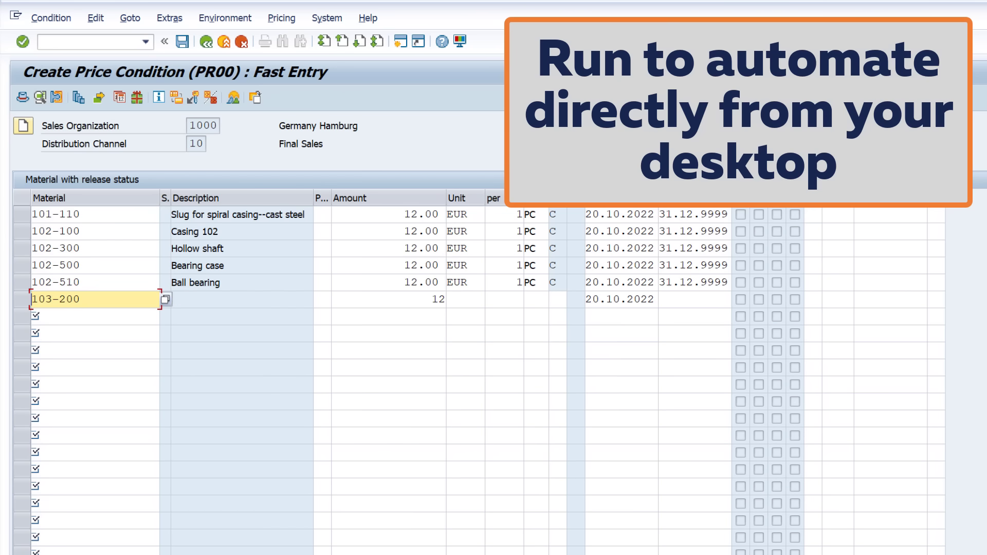
key("Return")
type("104-20012")
key("Return")
type("20-100F12")
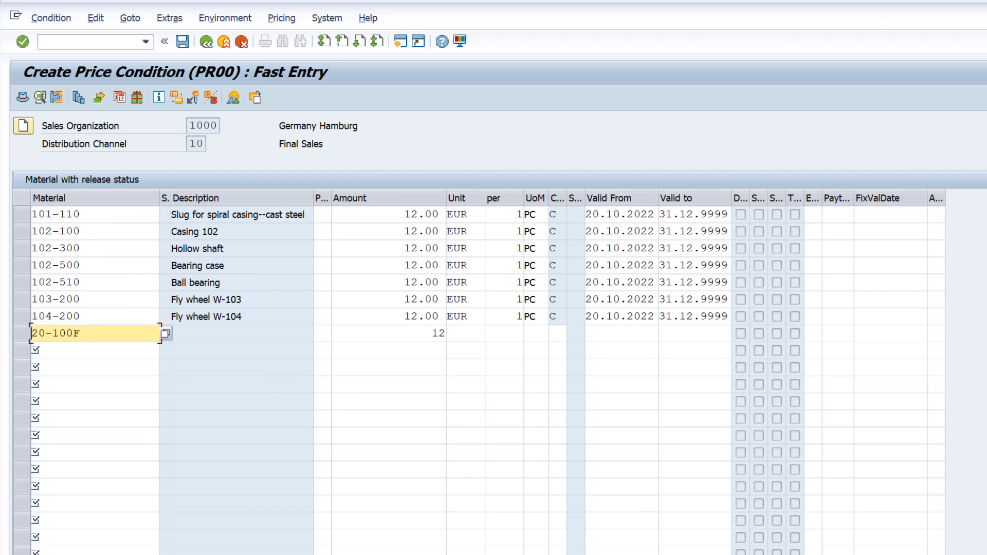
key("Return")
Step: Begin a ninth fast-entry row for material 350-110 at 12
type("350-11012")
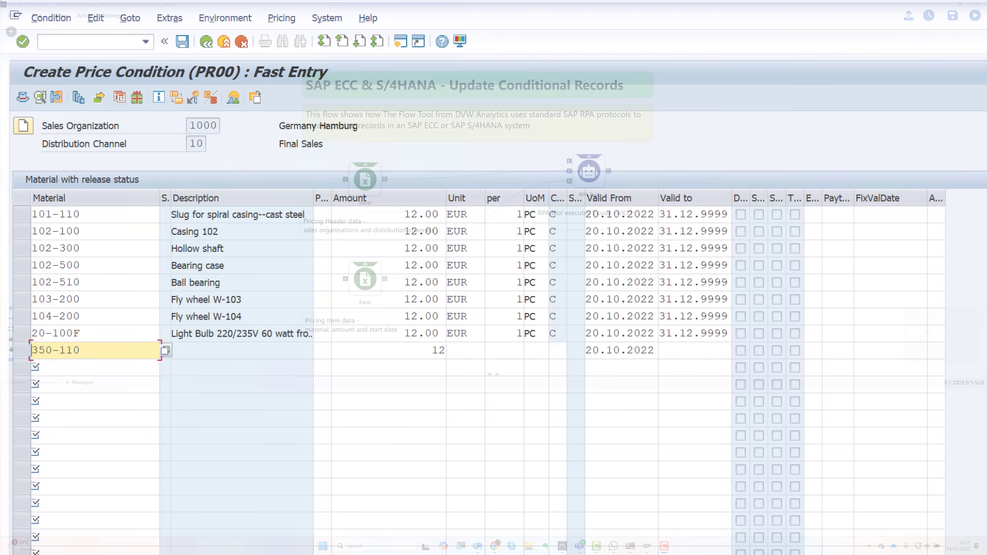